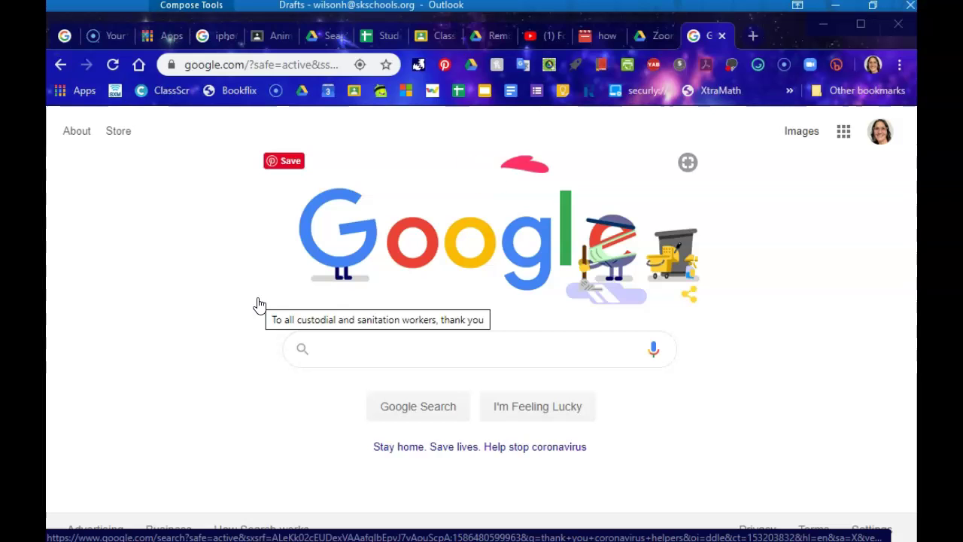
Open Google Classroom from the bookmarks bar, showing the Kinder through 5th grade SPECIALISTS classes
left_click(348, 89)
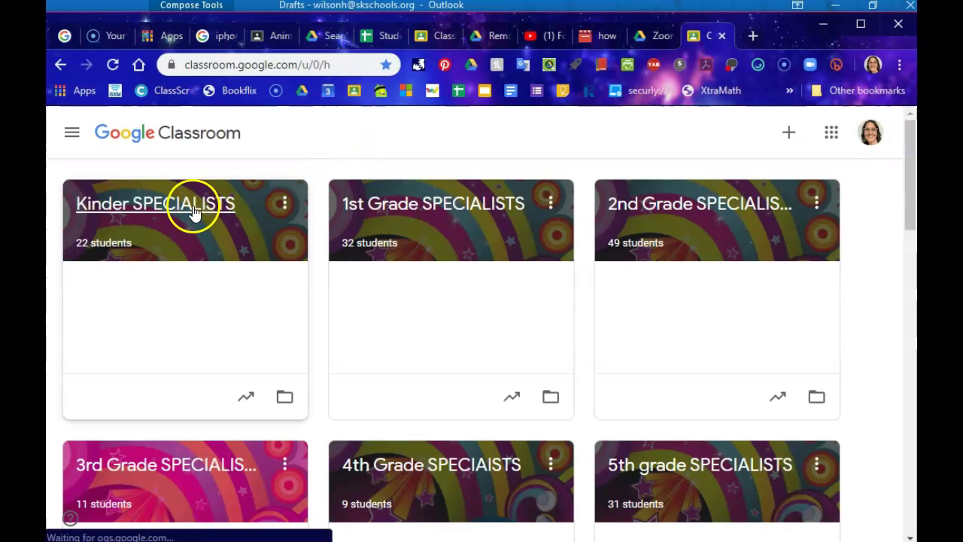
Create a new Material post from the Kinder SPECIALISTS class's Classwork page
left_click(193, 211)
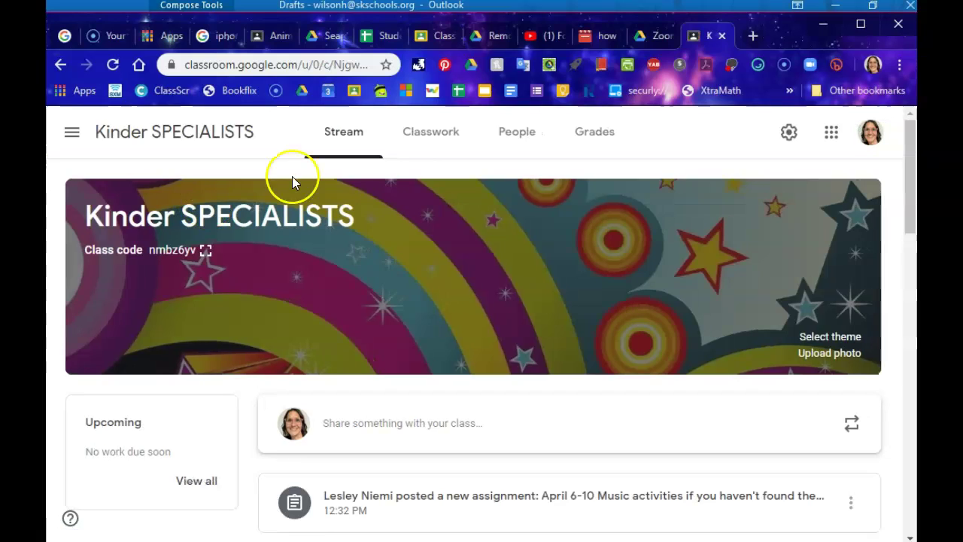
left_click(435, 137)
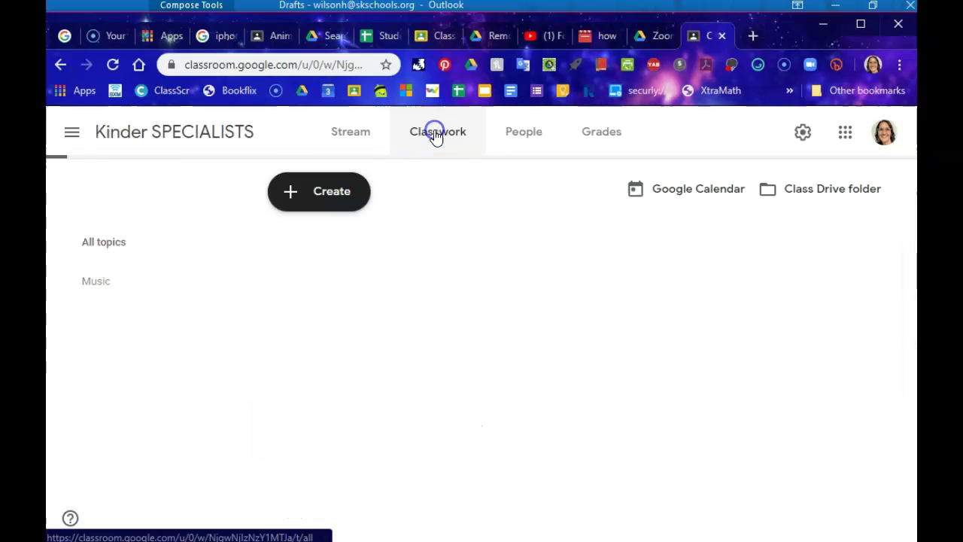
left_click(315, 210)
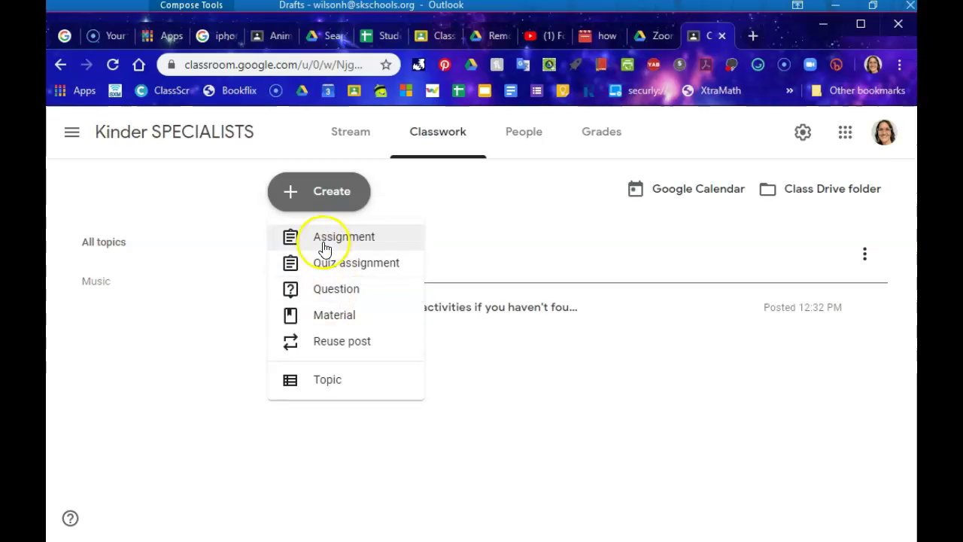
left_click(326, 317)
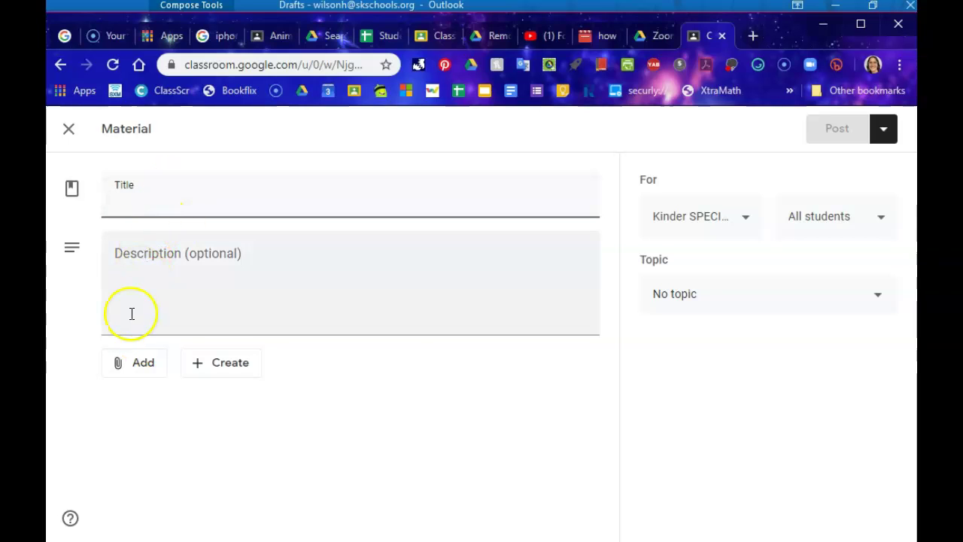
Choose YouTube as the attachment type and ready the Insert video search box
left_click(136, 374)
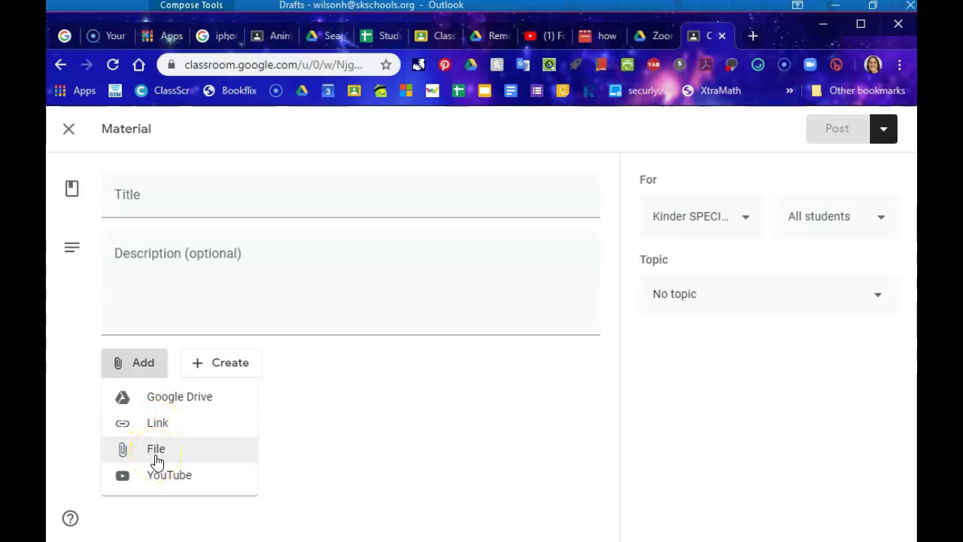
left_click(156, 486)
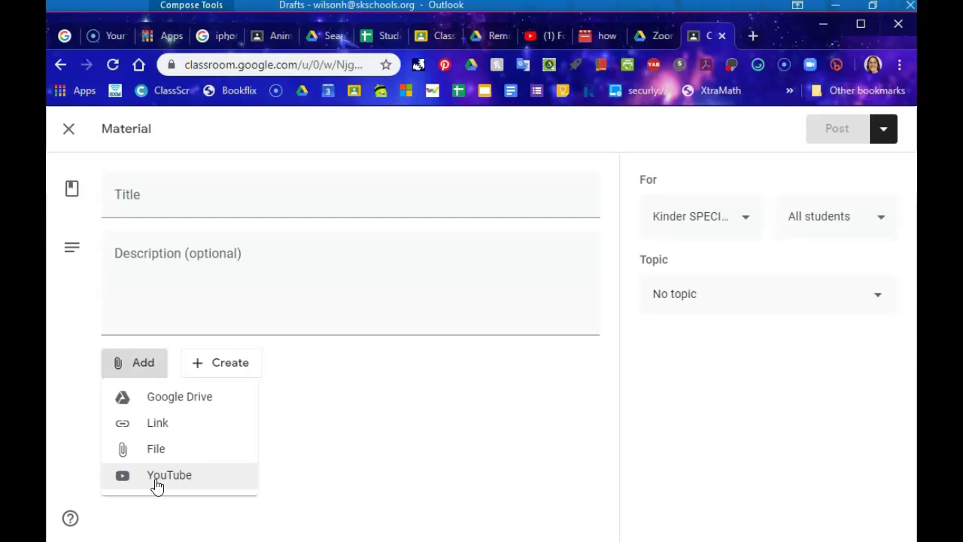
left_click(157, 486)
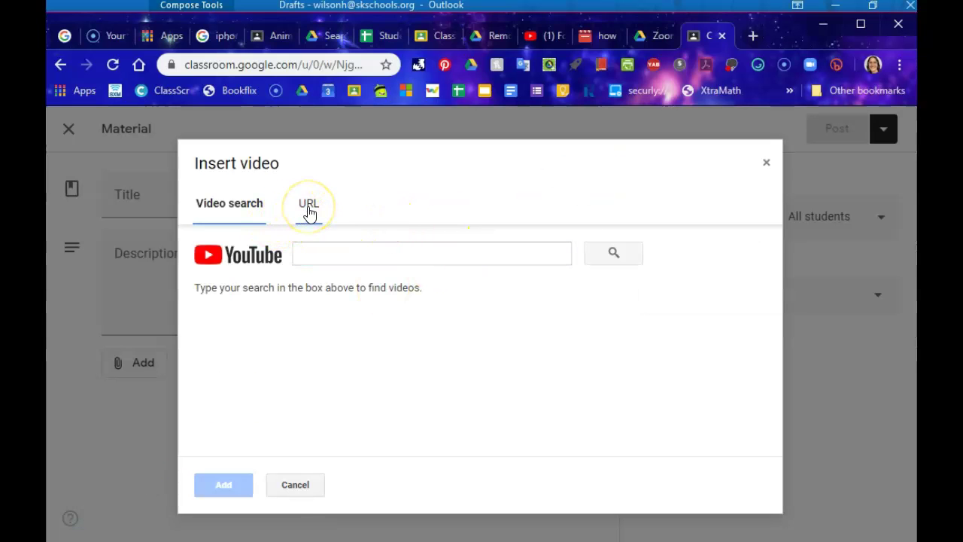
left_click(309, 261)
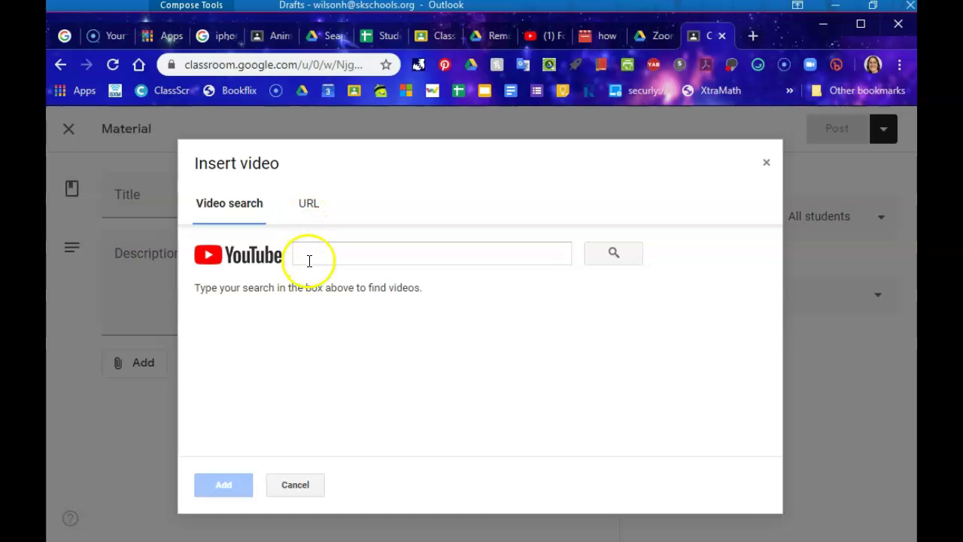
Copy the share link of the 'Wit & Wisdom Texts' video from the YouTube tab
left_click(544, 39)
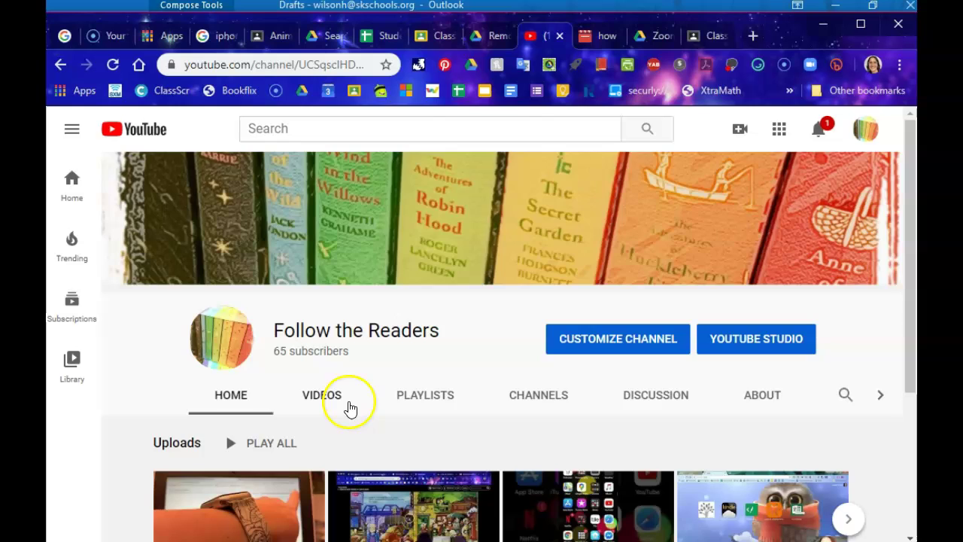
scroll(349, 406, "down", 1)
scroll(349, 406, "down", 1)
left_click(385, 365)
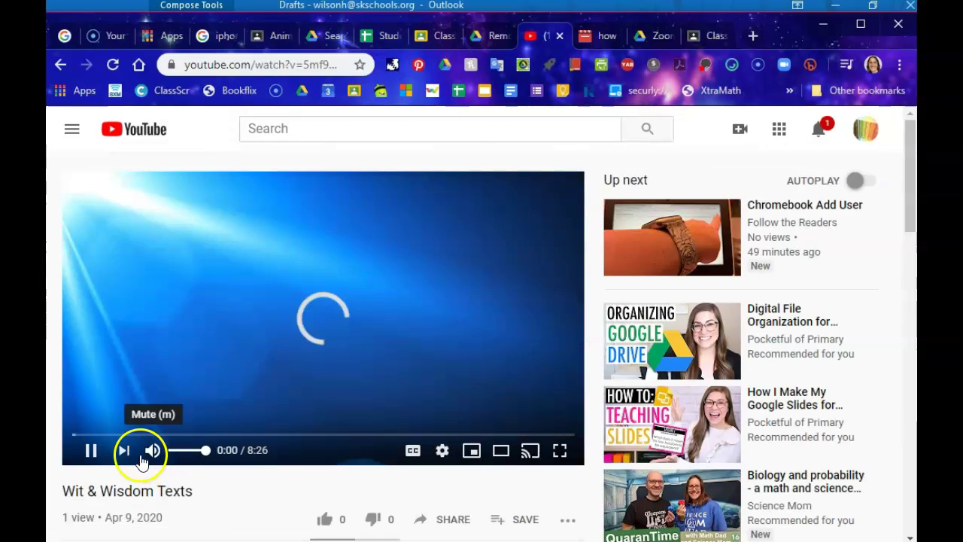
left_click(89, 451)
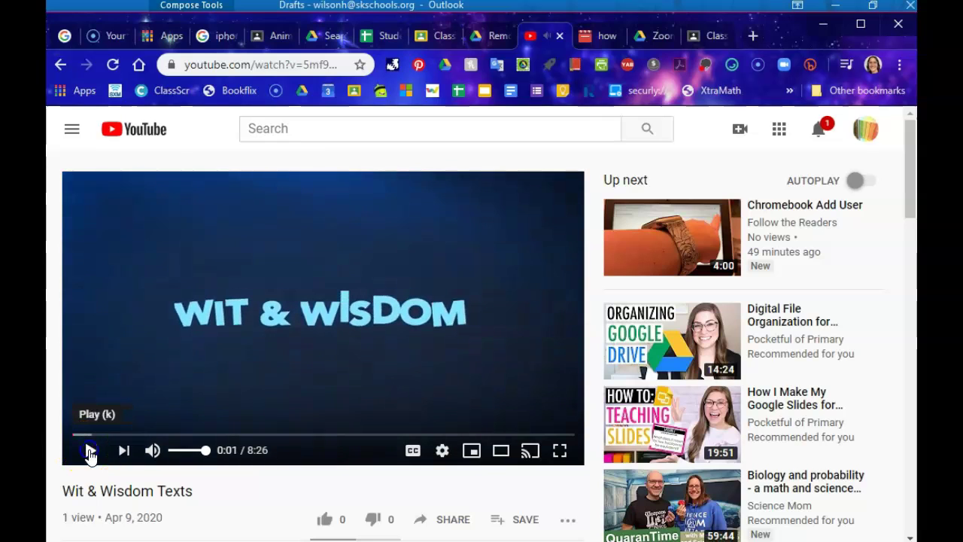
left_click(444, 520)
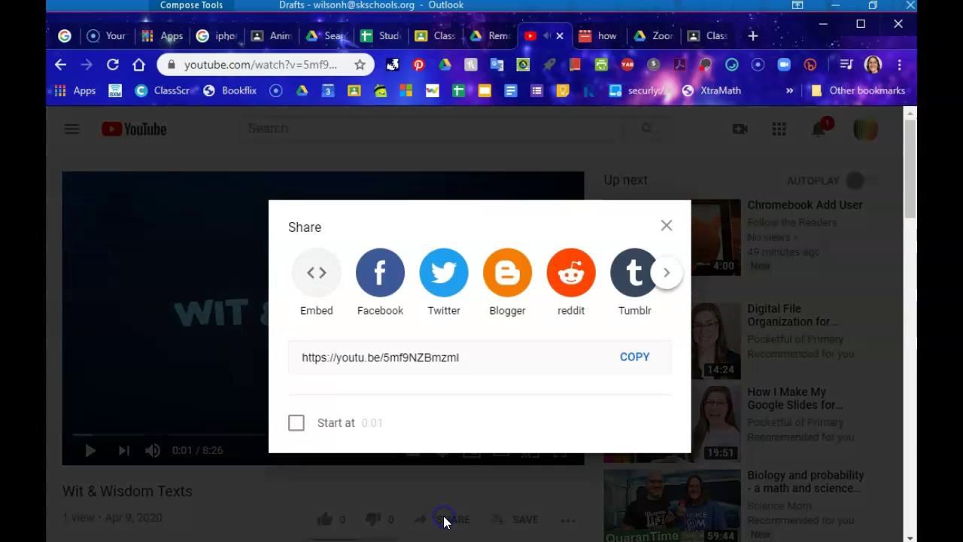
left_click(634, 357)
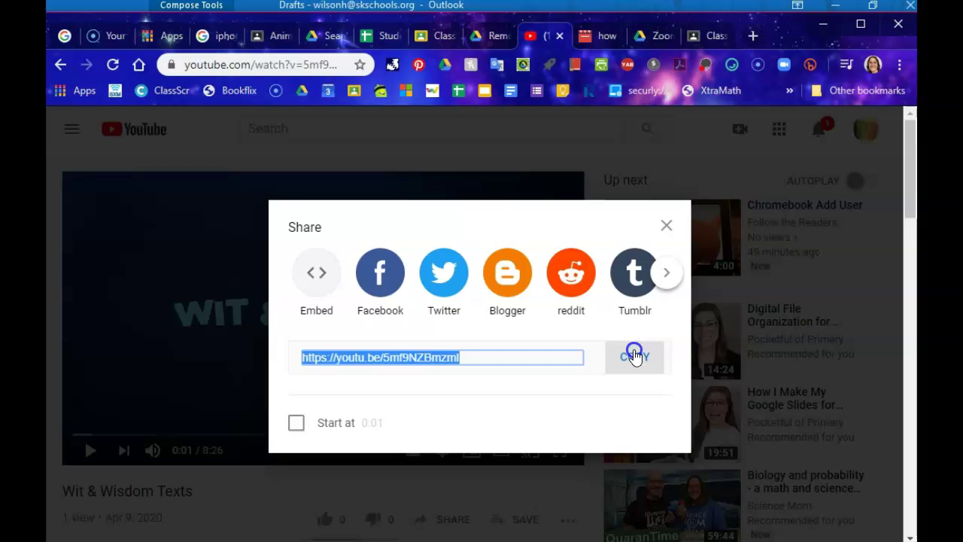
left_click(711, 38)
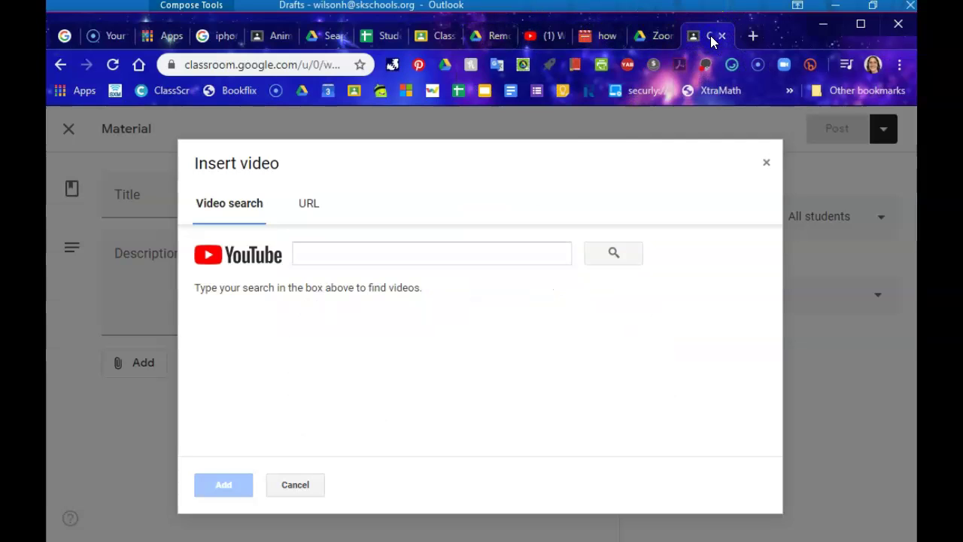
Paste the link, search, and attach the 8-minute 'Wit & Wisdom Texts' video
left_click(390, 254)
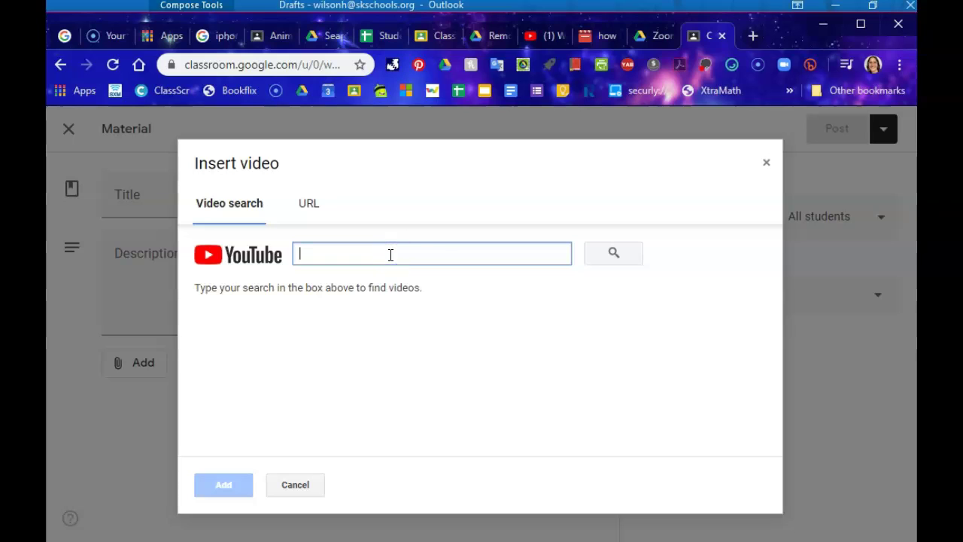
key("ctrl+v")
left_click(617, 254)
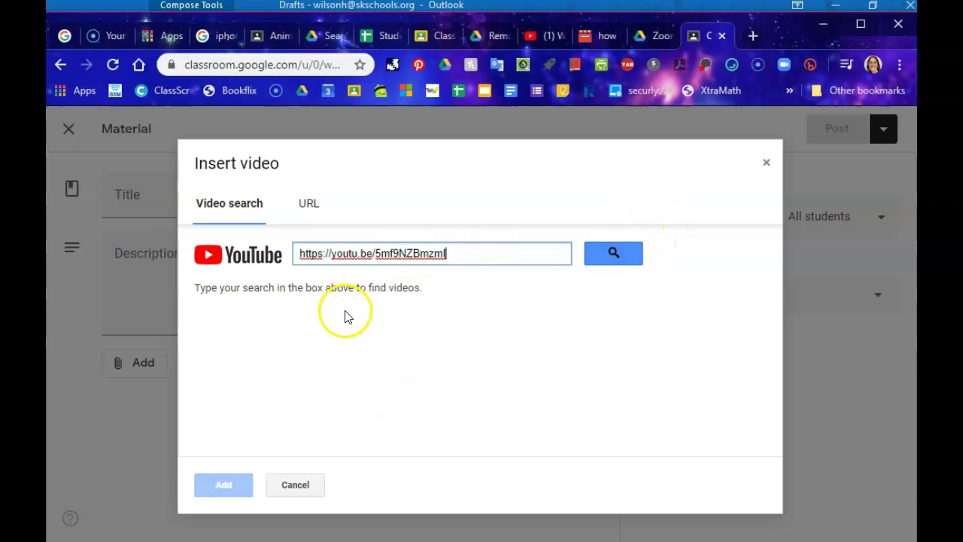
left_click(611, 253)
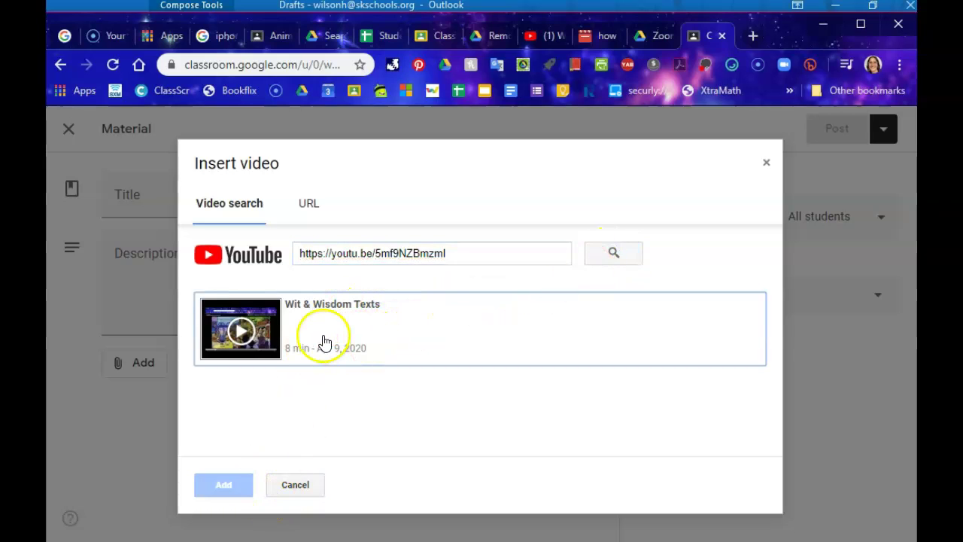
left_click(324, 343)
left_click(229, 484)
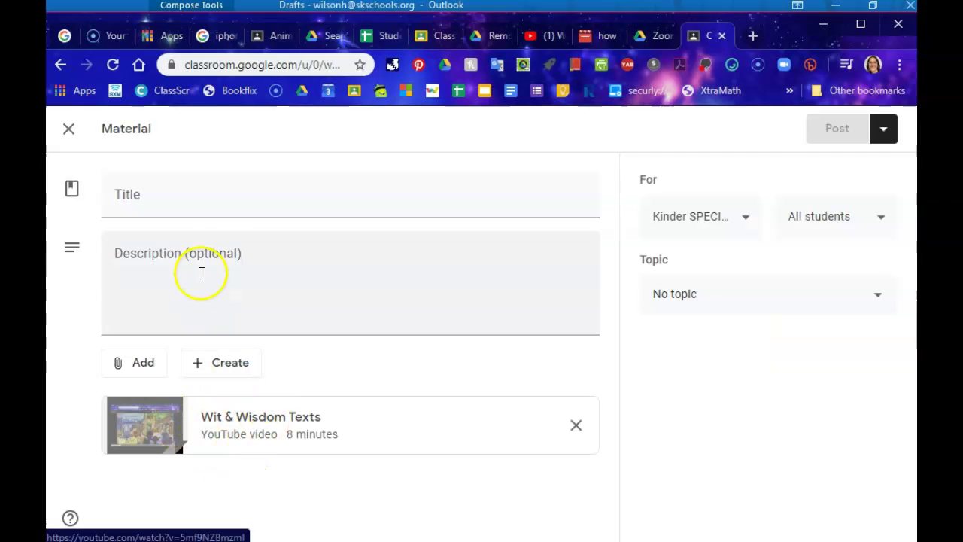
Pick '_Help Kids Post, Comment, and Upload Responsibly.pdf' from Downloads for upload
left_click(146, 365)
left_click(151, 450)
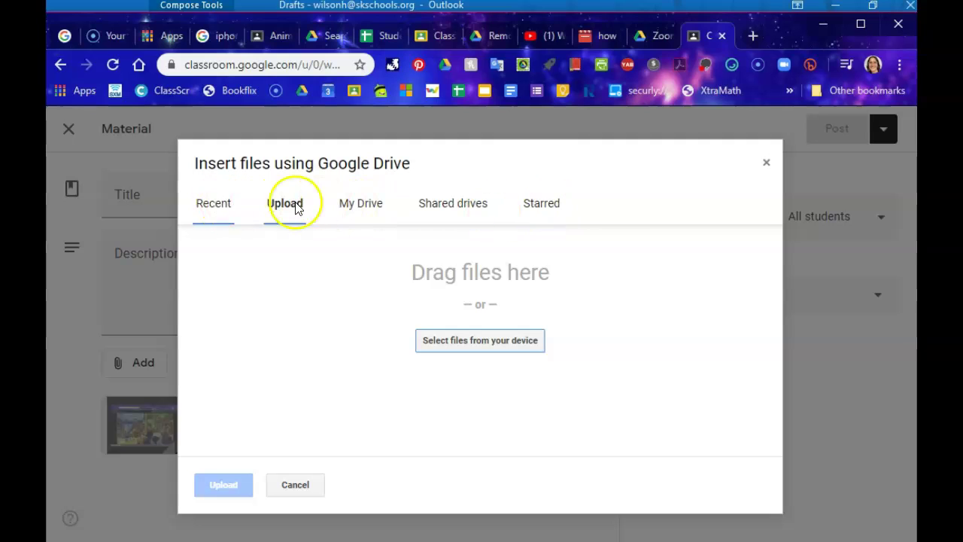
left_click(362, 213)
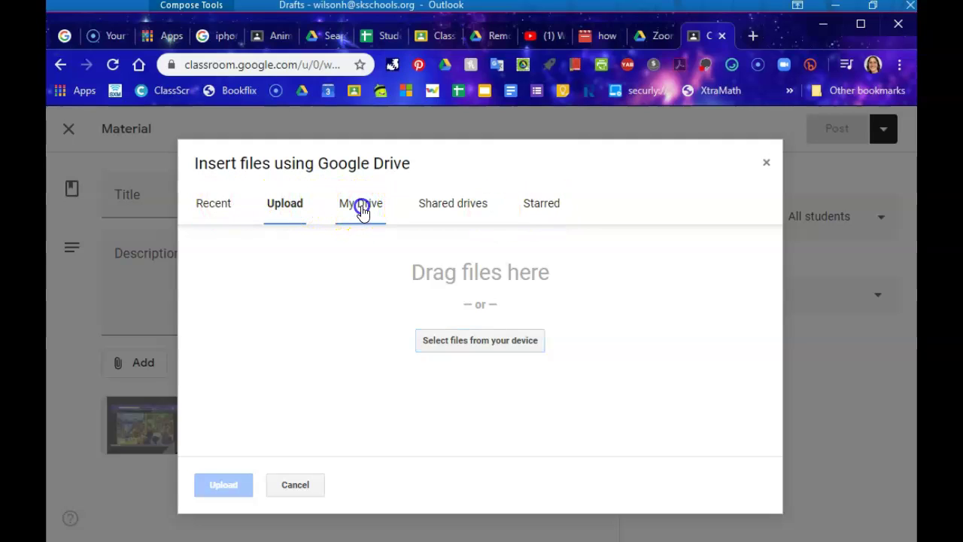
left_click(301, 210)
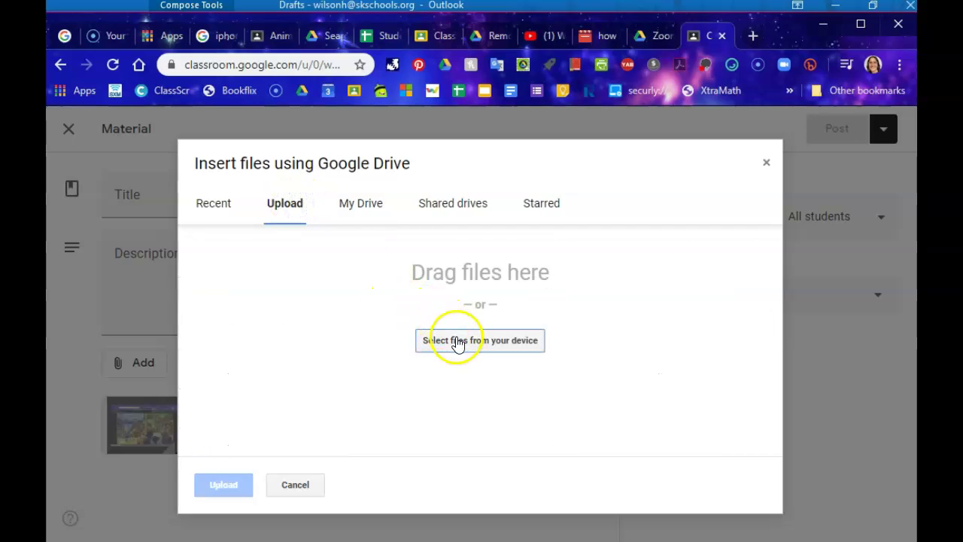
left_click(456, 340)
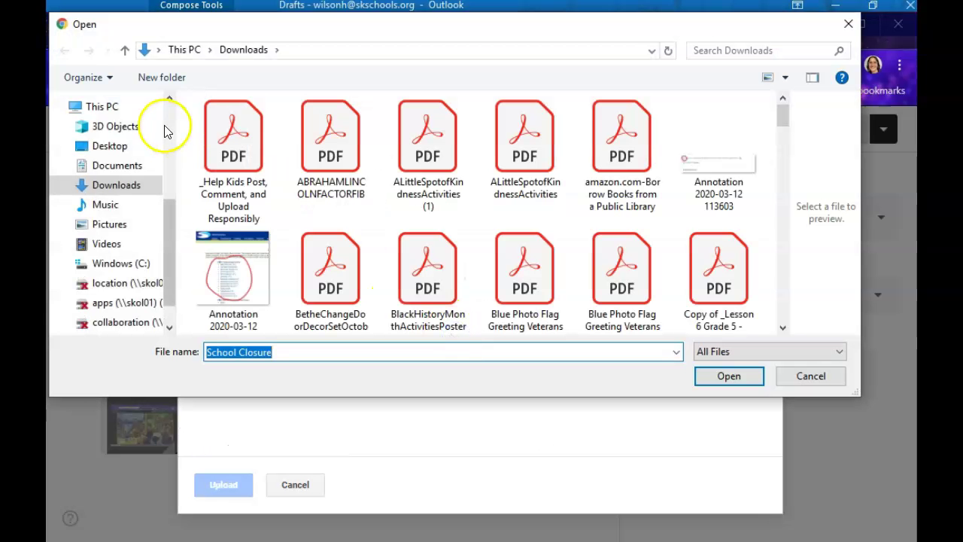
left_click(237, 115)
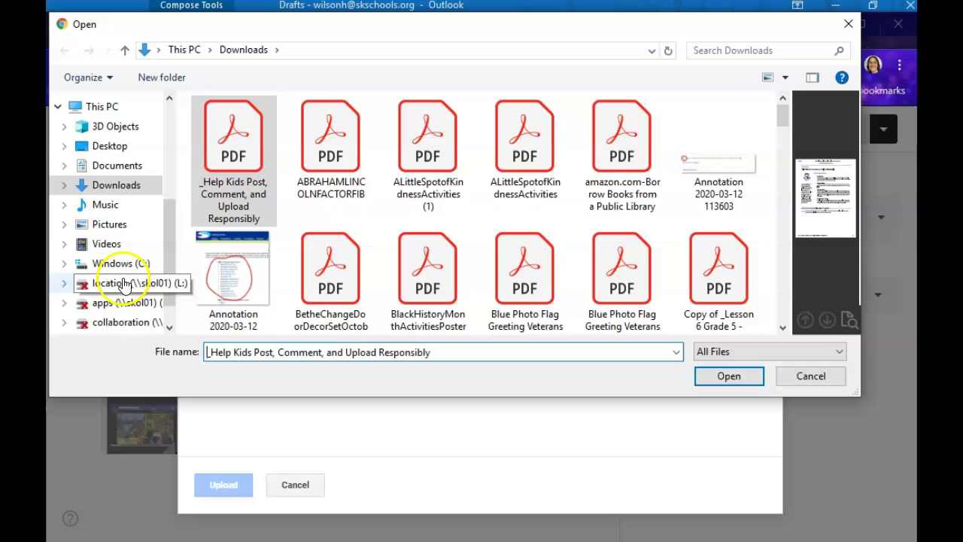
left_click(729, 377)
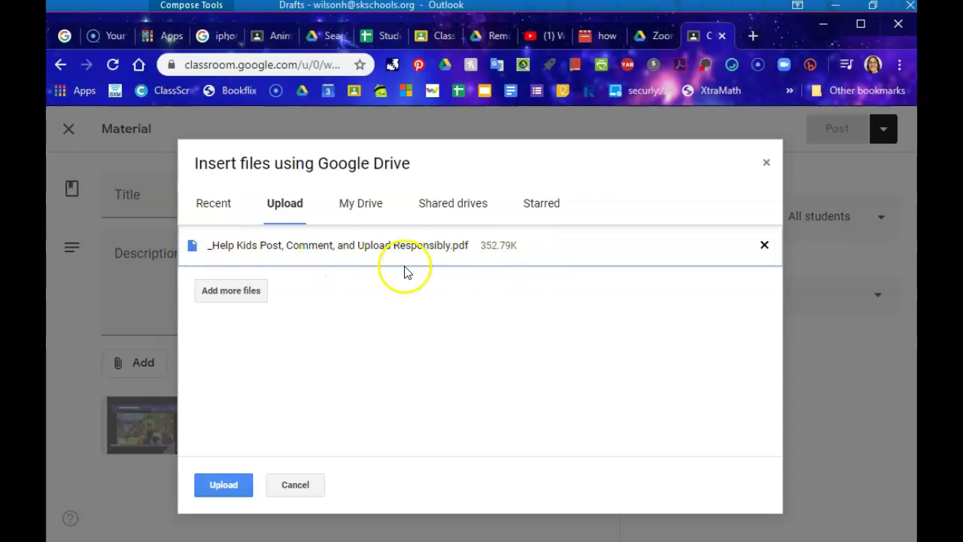
Upload the PDF to the post and bring up an empty Add link dialog
left_click(219, 492)
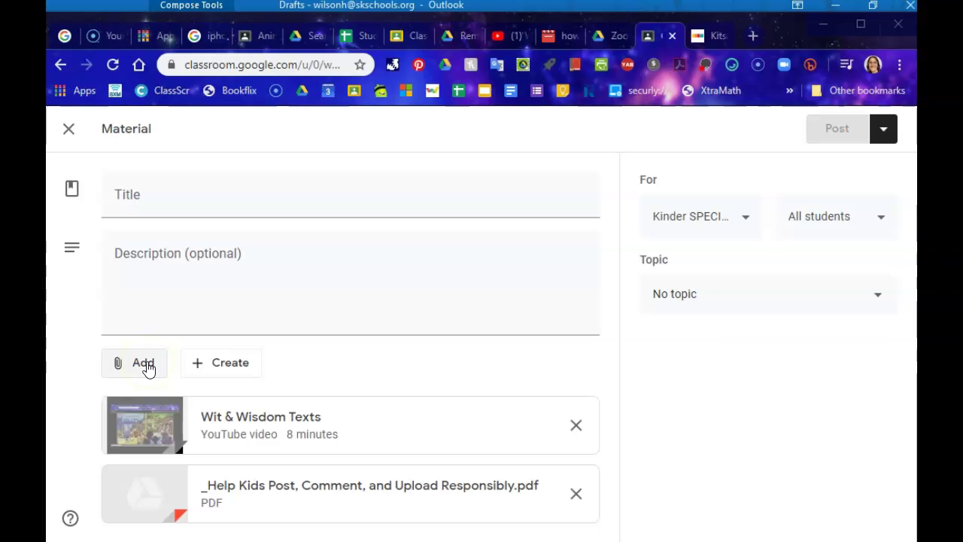
left_click(147, 364)
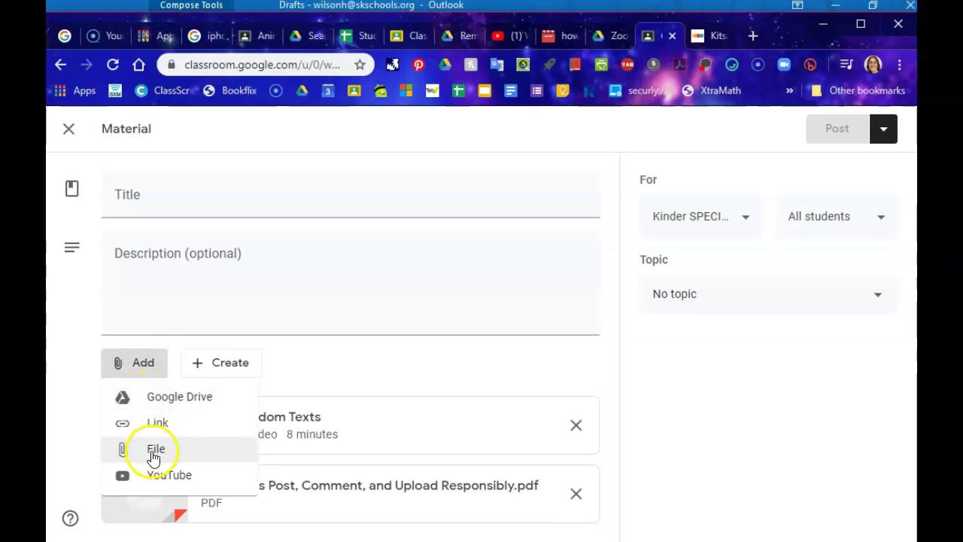
left_click(155, 424)
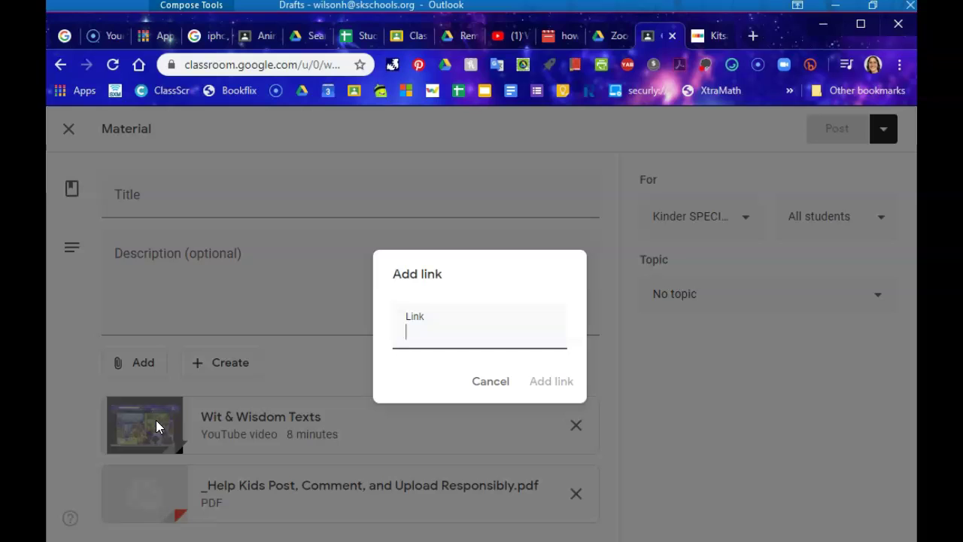
left_click(711, 36)
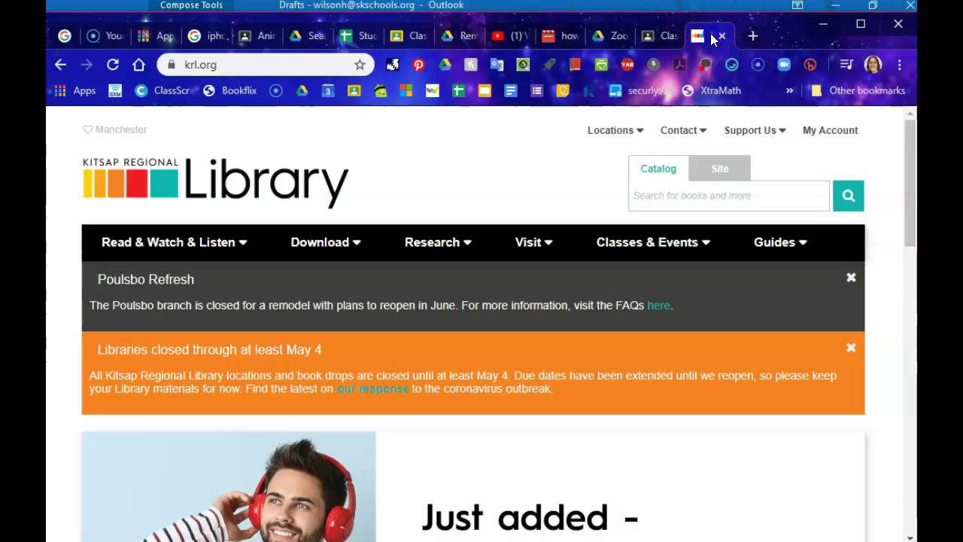
left_click(274, 67)
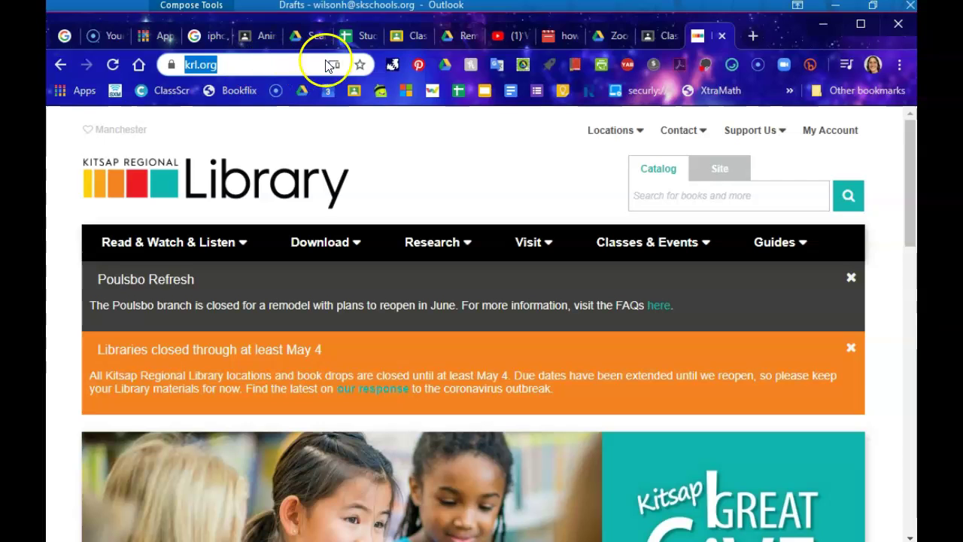
left_click(657, 38)
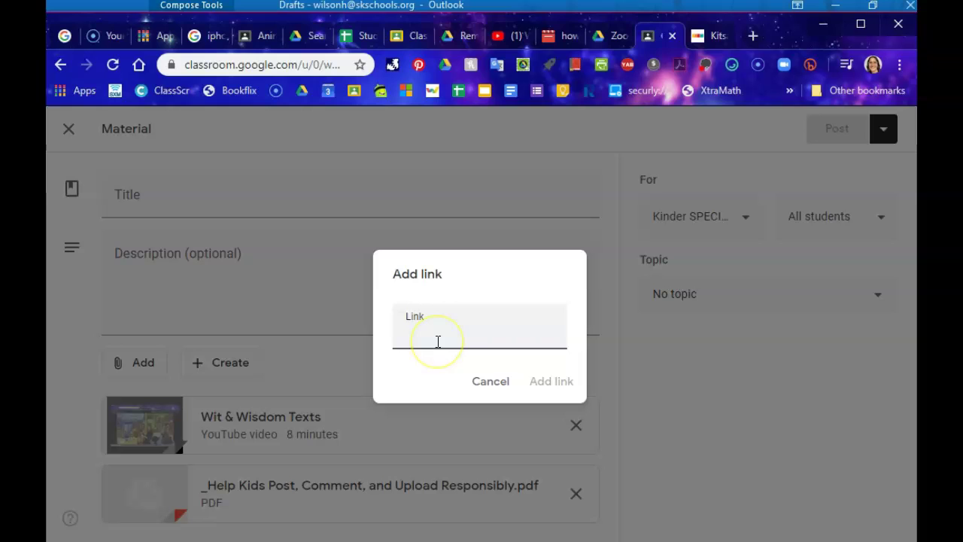
key("ctrl+v")
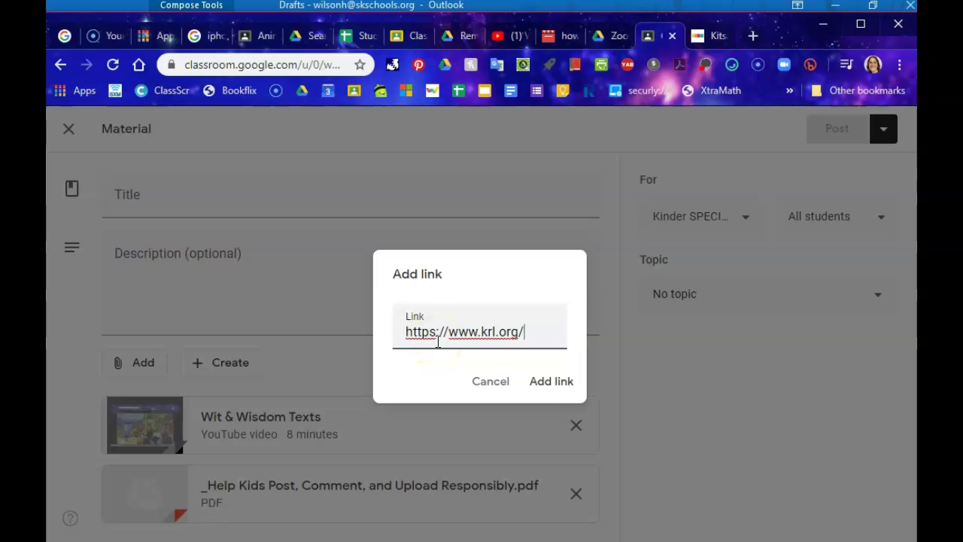
left_click(553, 382)
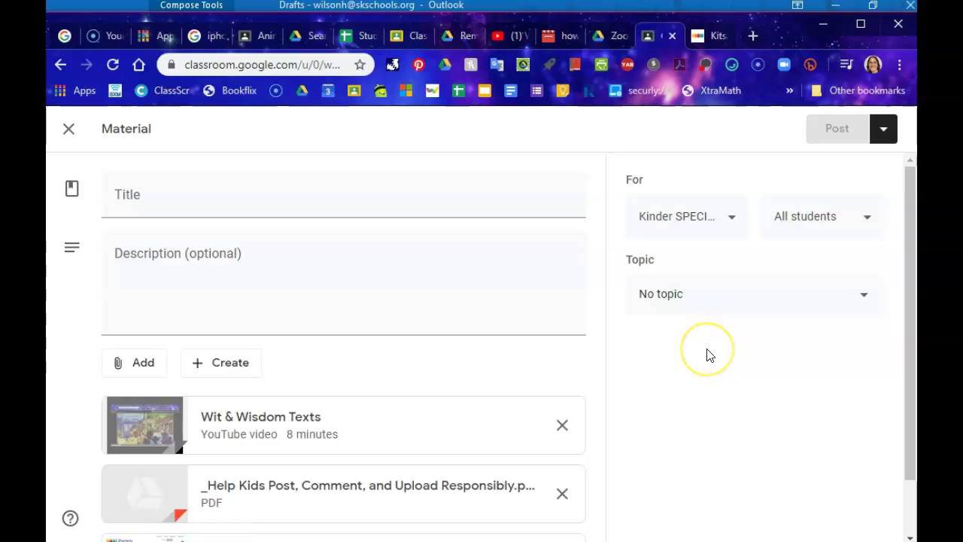
Attach 'Wit & Wisdom Books available online' from My Drive's Wit & Wisdom Technology Projects folder
left_click_drag(907, 269, 908, 351)
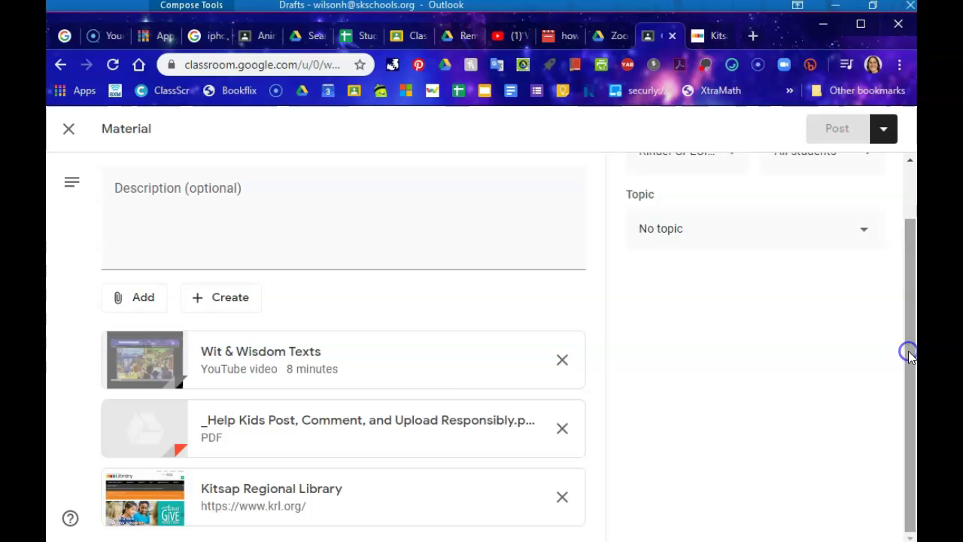
left_click(142, 301)
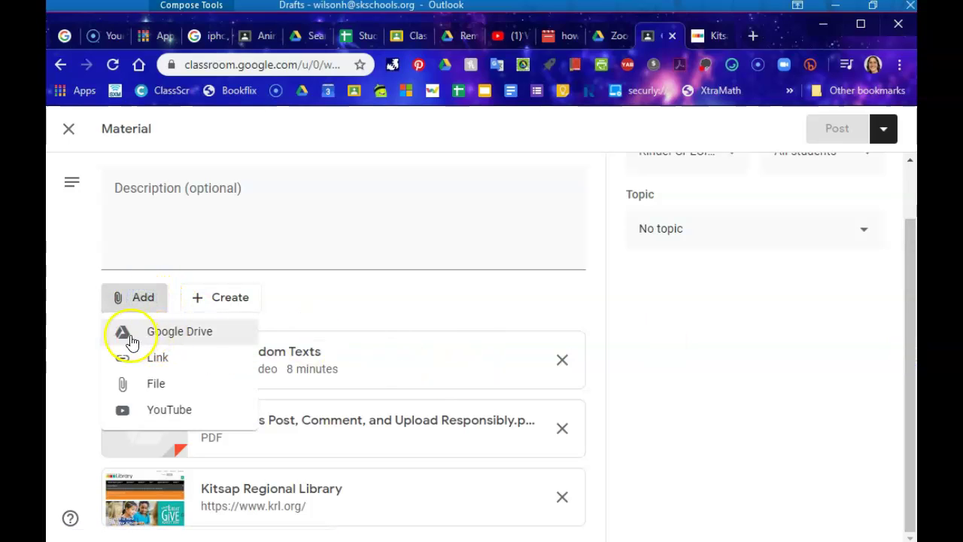
left_click(193, 337)
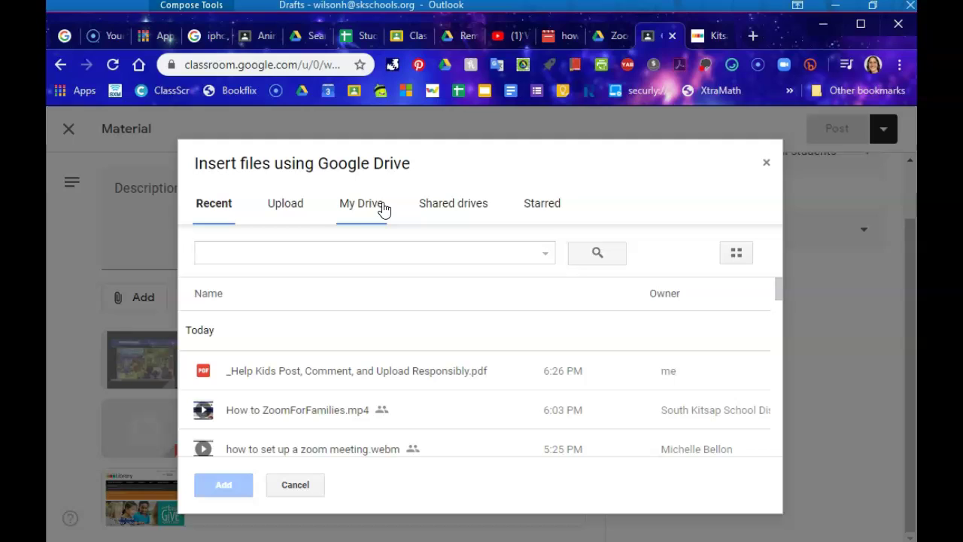
left_click(374, 211)
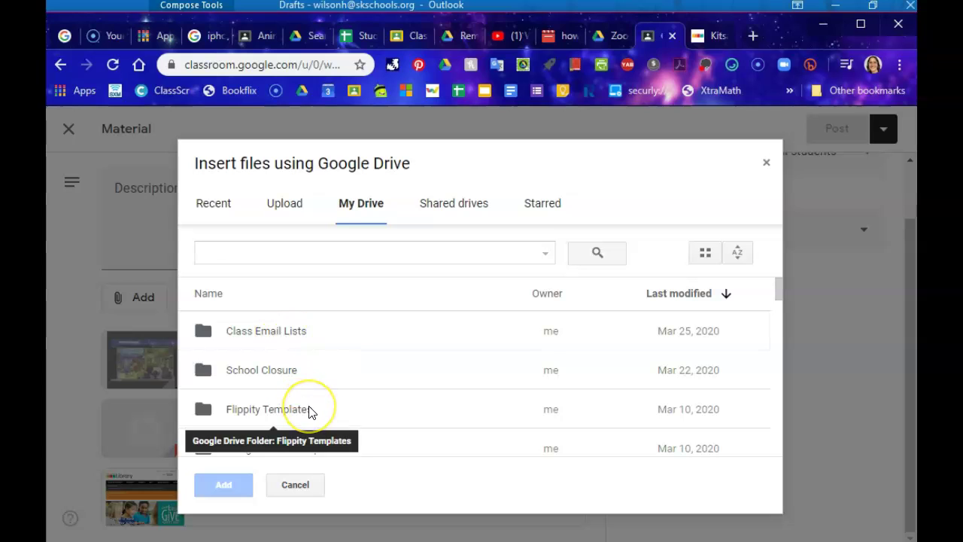
scroll(308, 411, "down", 3)
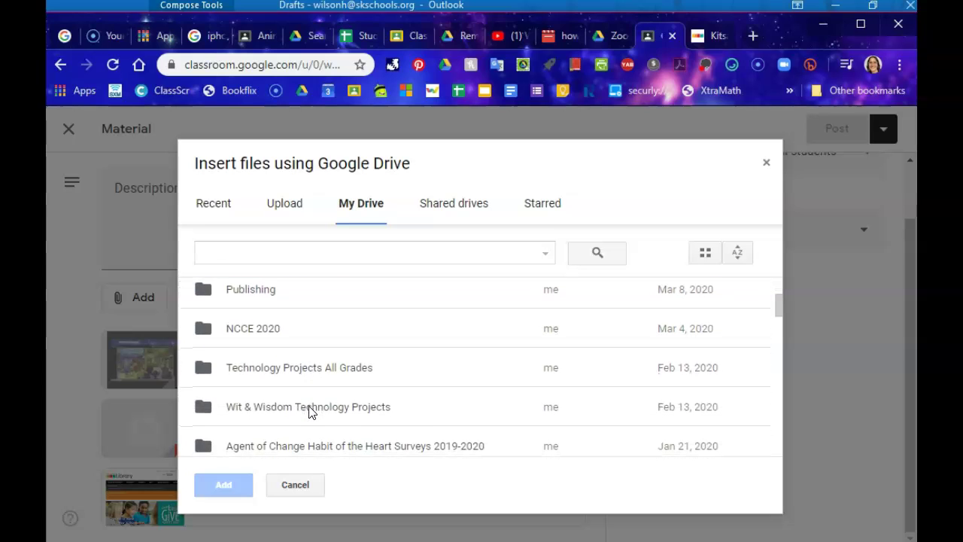
scroll(309, 411, "down", 1)
left_click(309, 362)
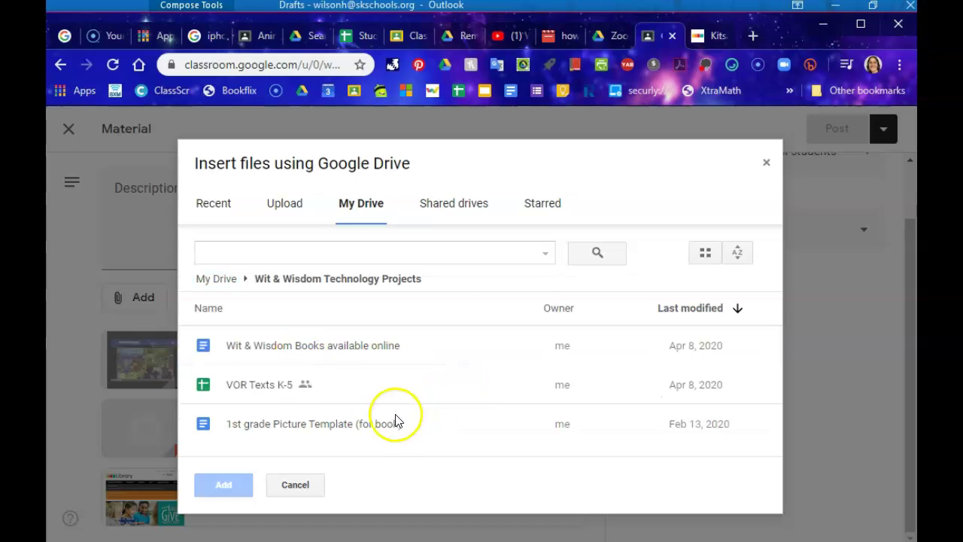
left_click(275, 353)
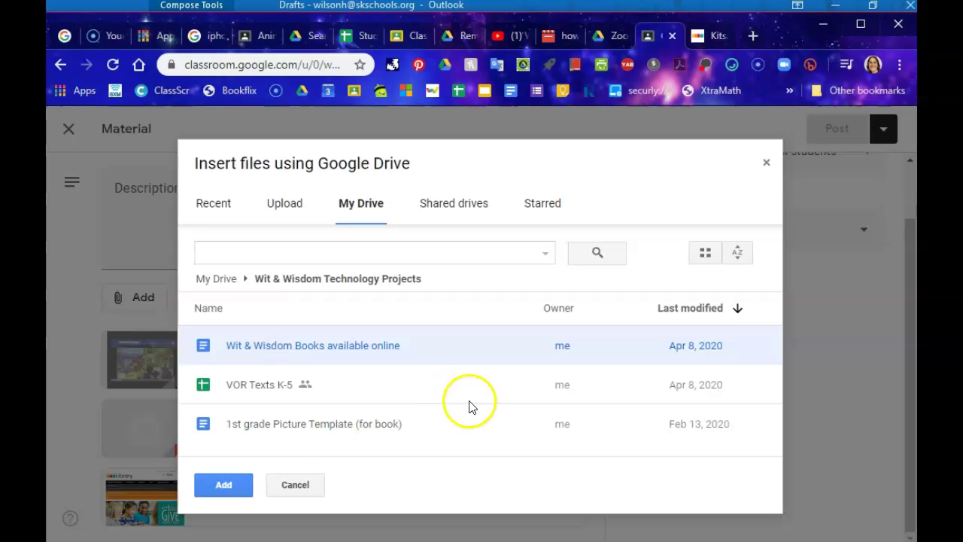
left_click(226, 485)
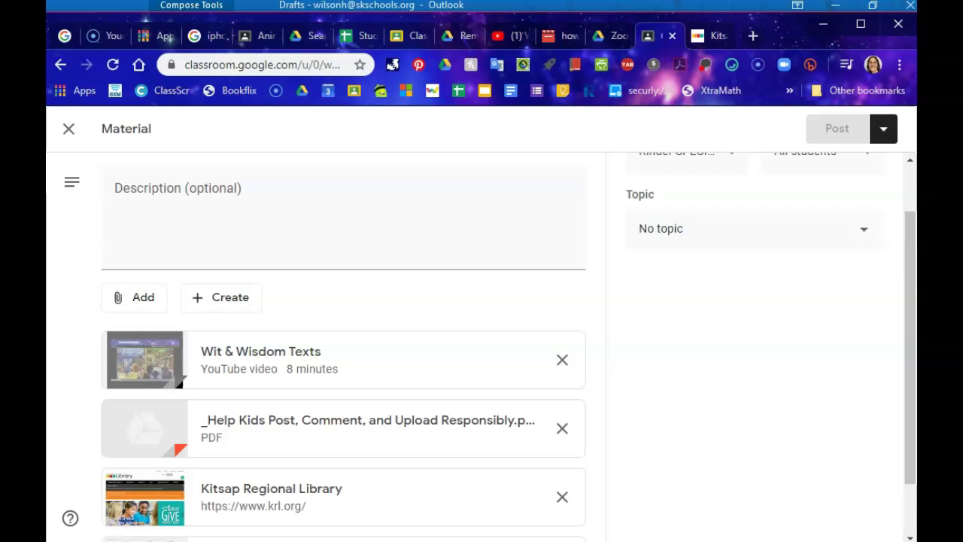
Enter the title 'Example' and the description 'Type a description'
left_click_drag(907, 299, 908, 381)
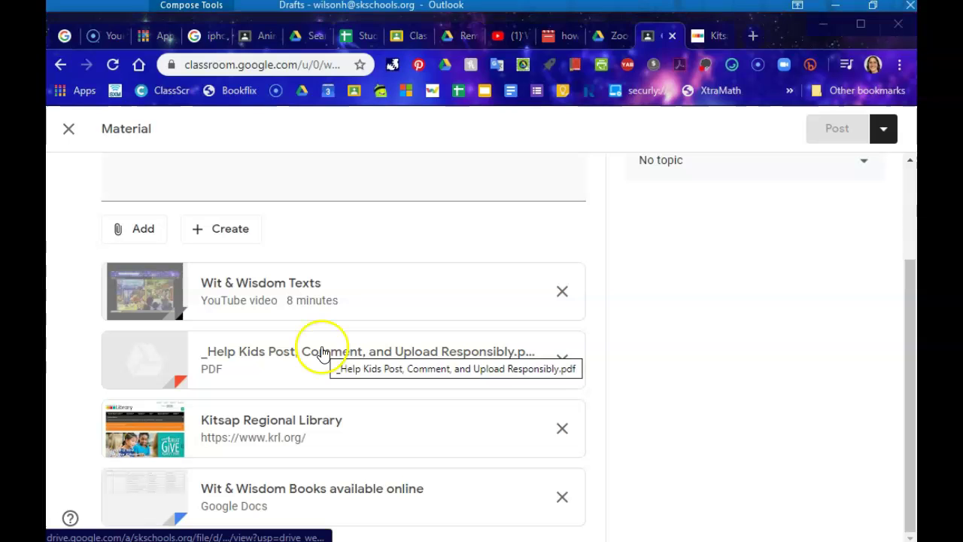
left_click_drag(910, 280, 891, 163)
left_click(427, 205)
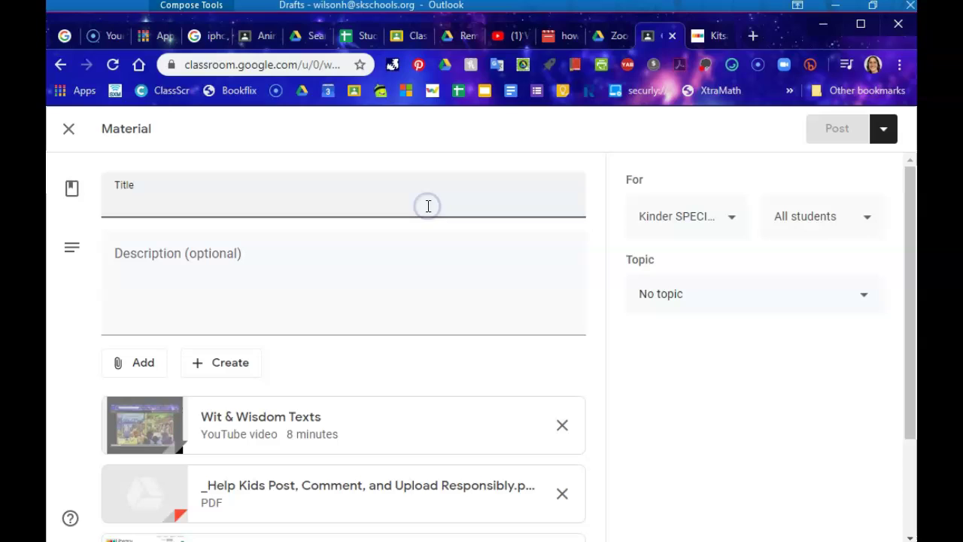
type("Example")
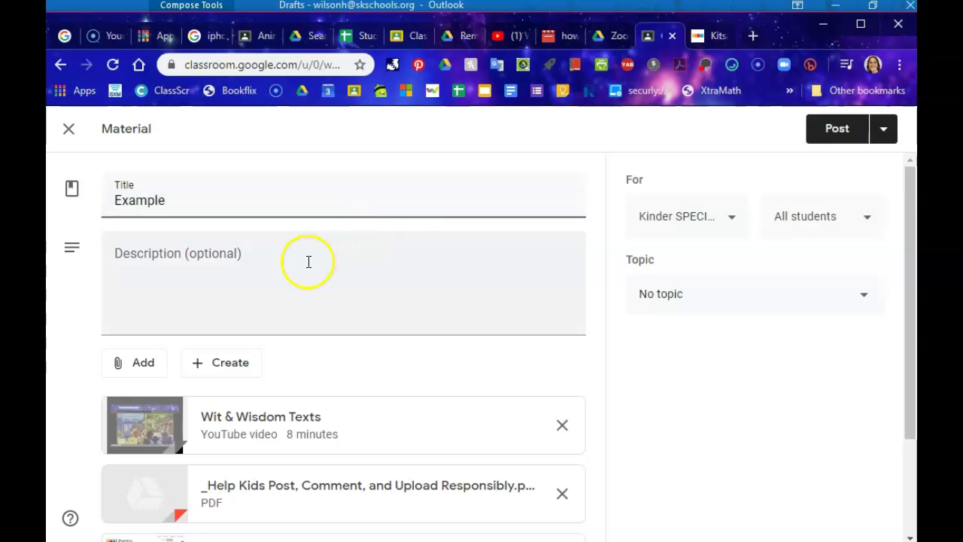
left_click(274, 279)
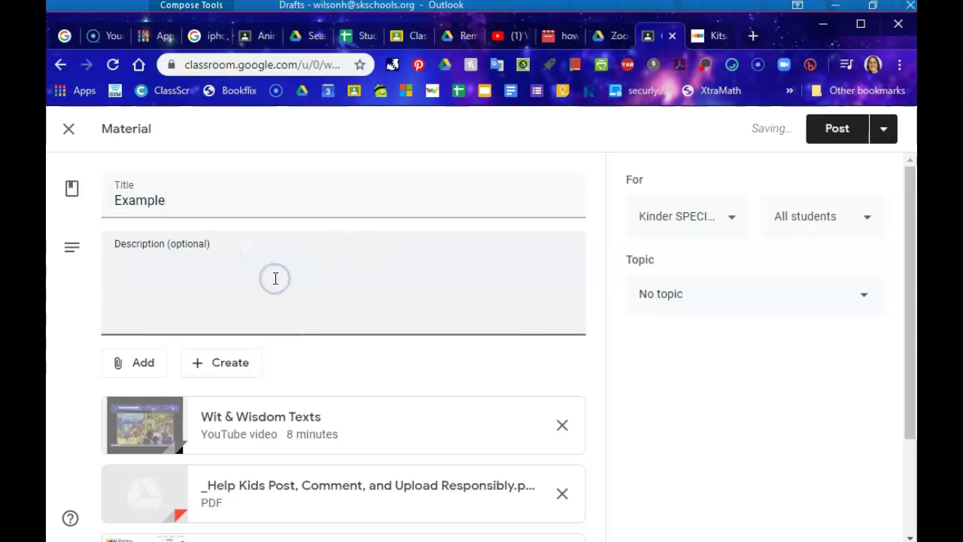
type("Type a description")
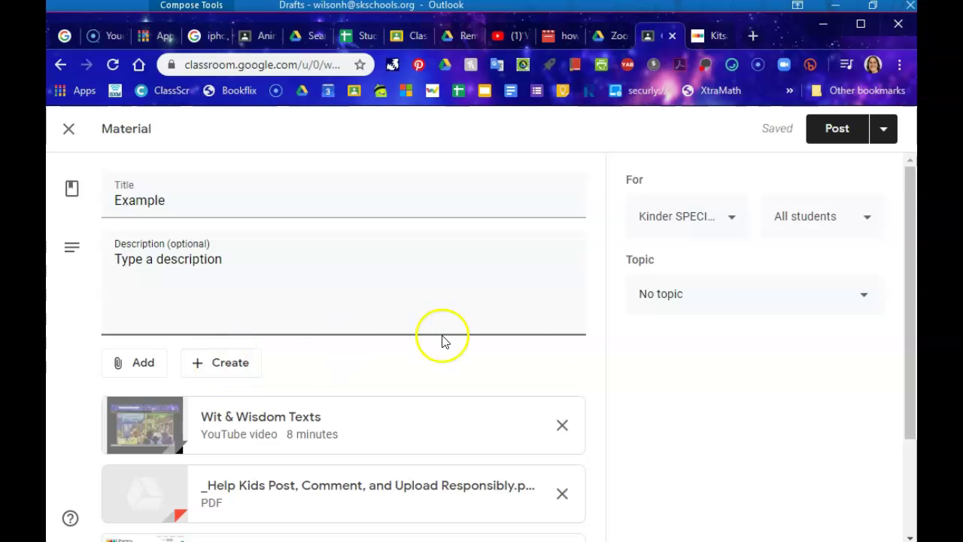
Create a new topic named 'Library' for the material
left_click(654, 300)
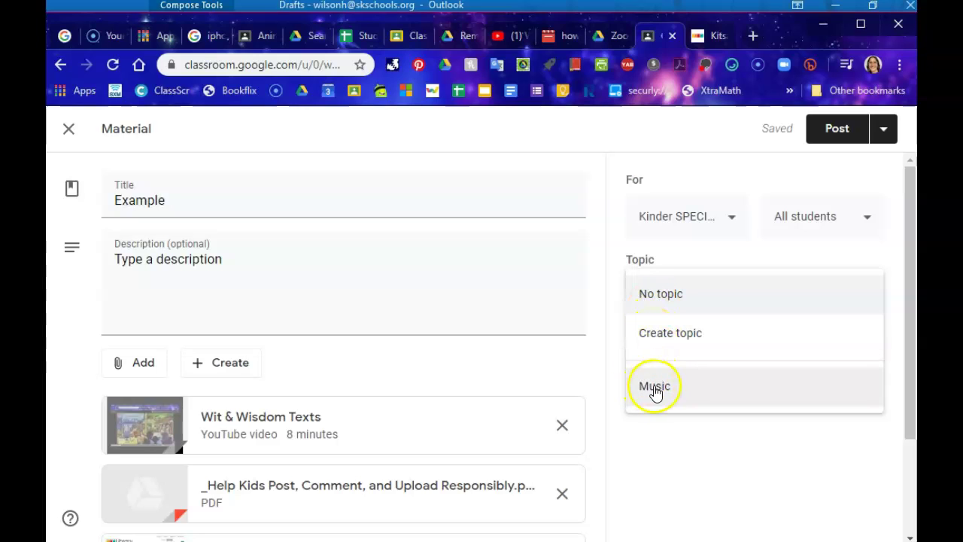
left_click(661, 340)
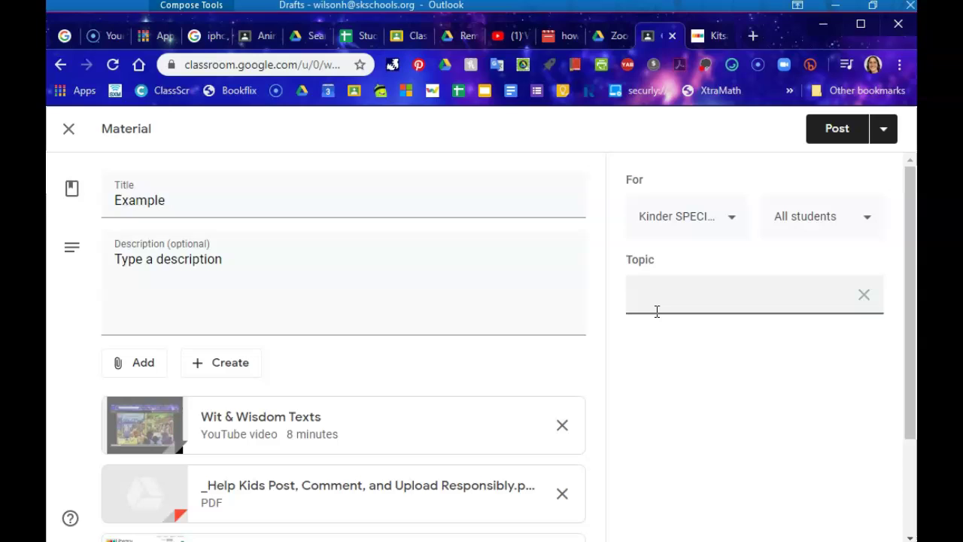
type("Library")
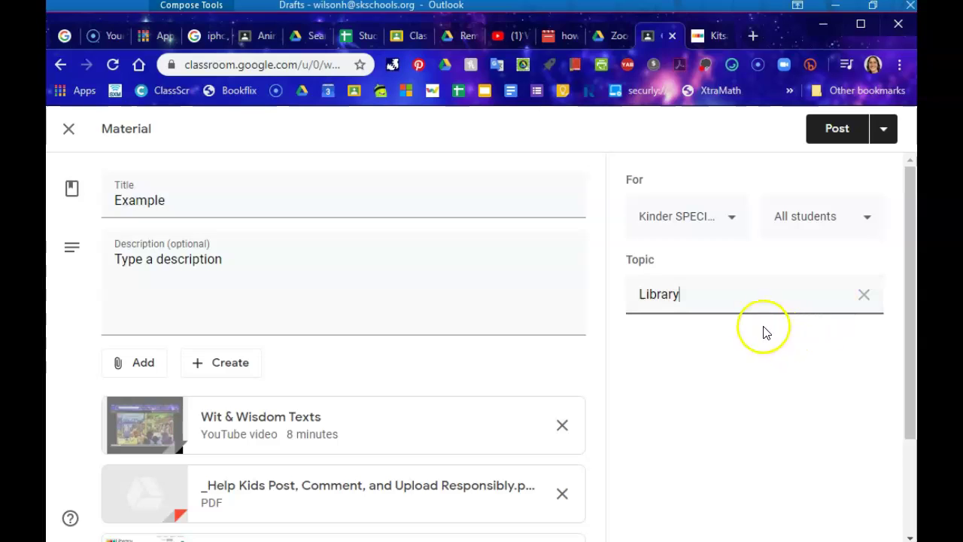
Glance at the Add and Create attachment menus without adding anything, then post the material
left_click(140, 366)
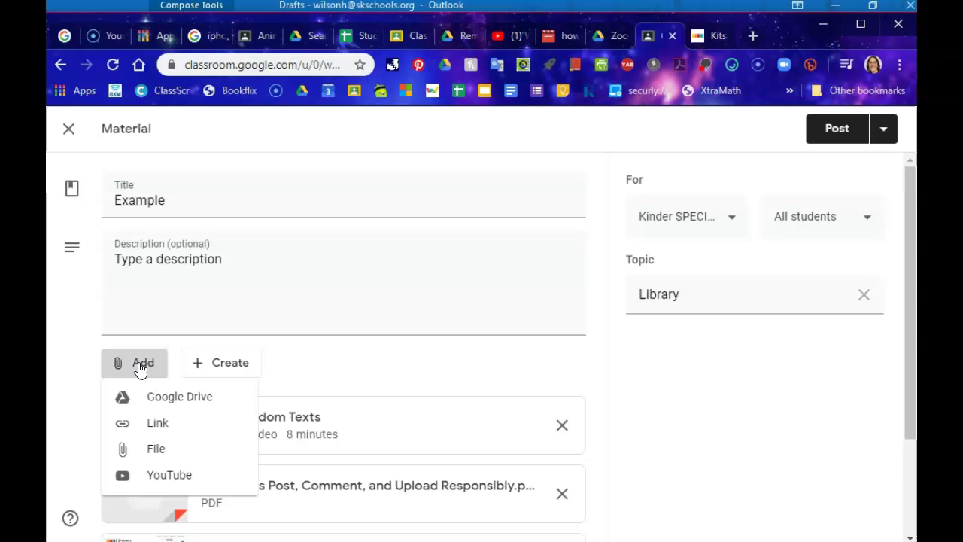
left_click(239, 366)
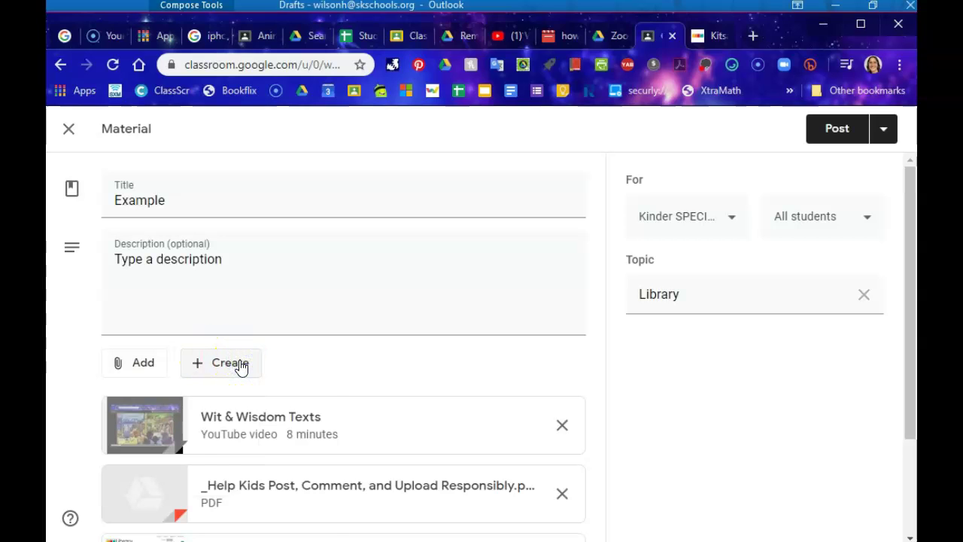
left_click(240, 366)
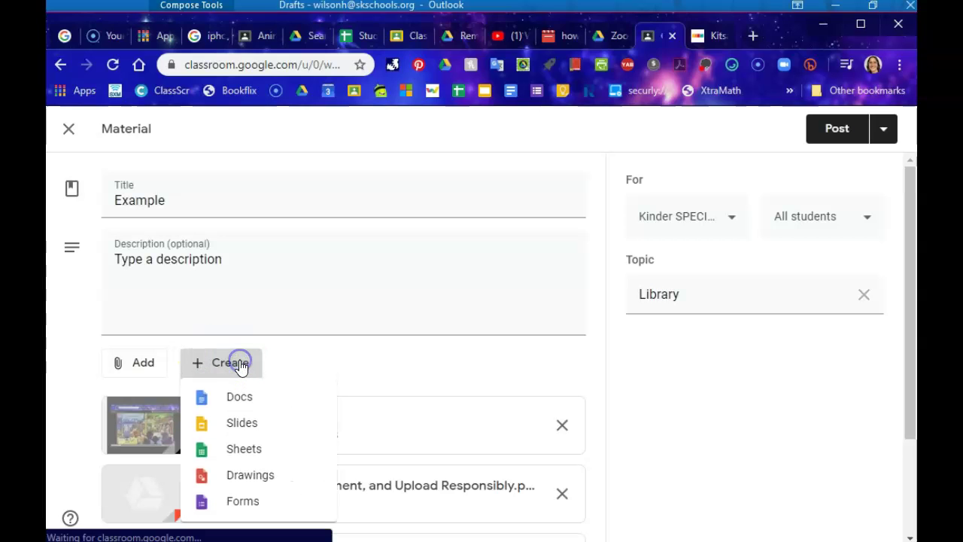
left_click(318, 356)
left_click(836, 130)
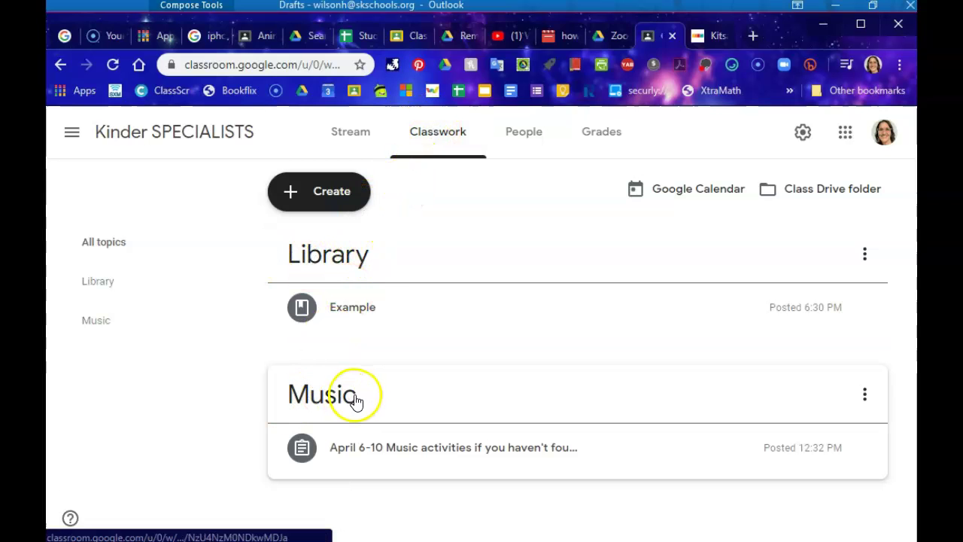
View the Library topic's 'Example' post with its four attachments and description
left_click(334, 266)
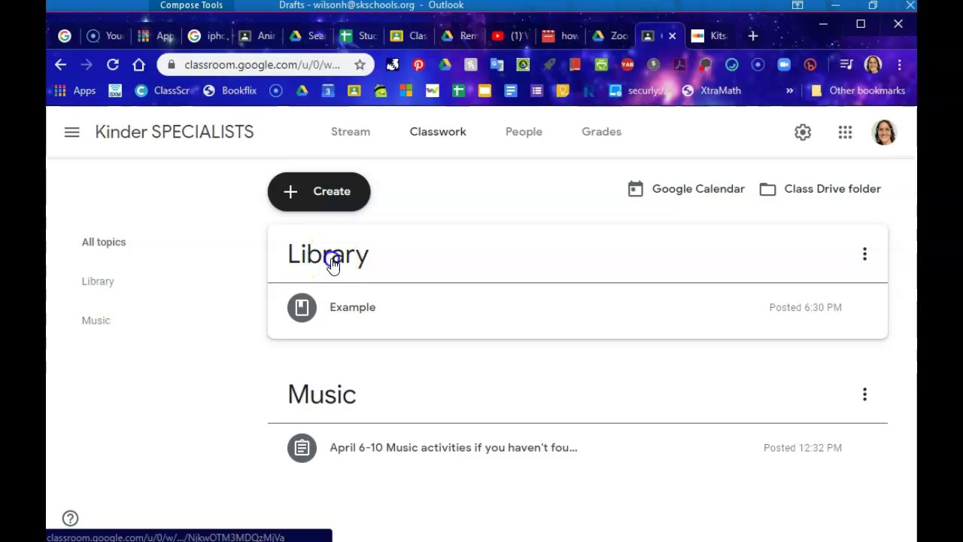
scroll(426, 451, "down", 1)
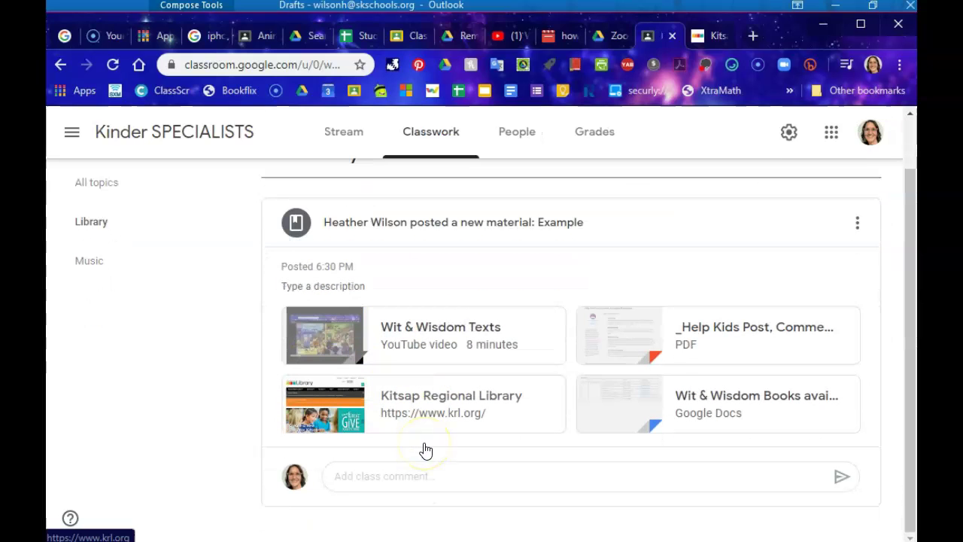